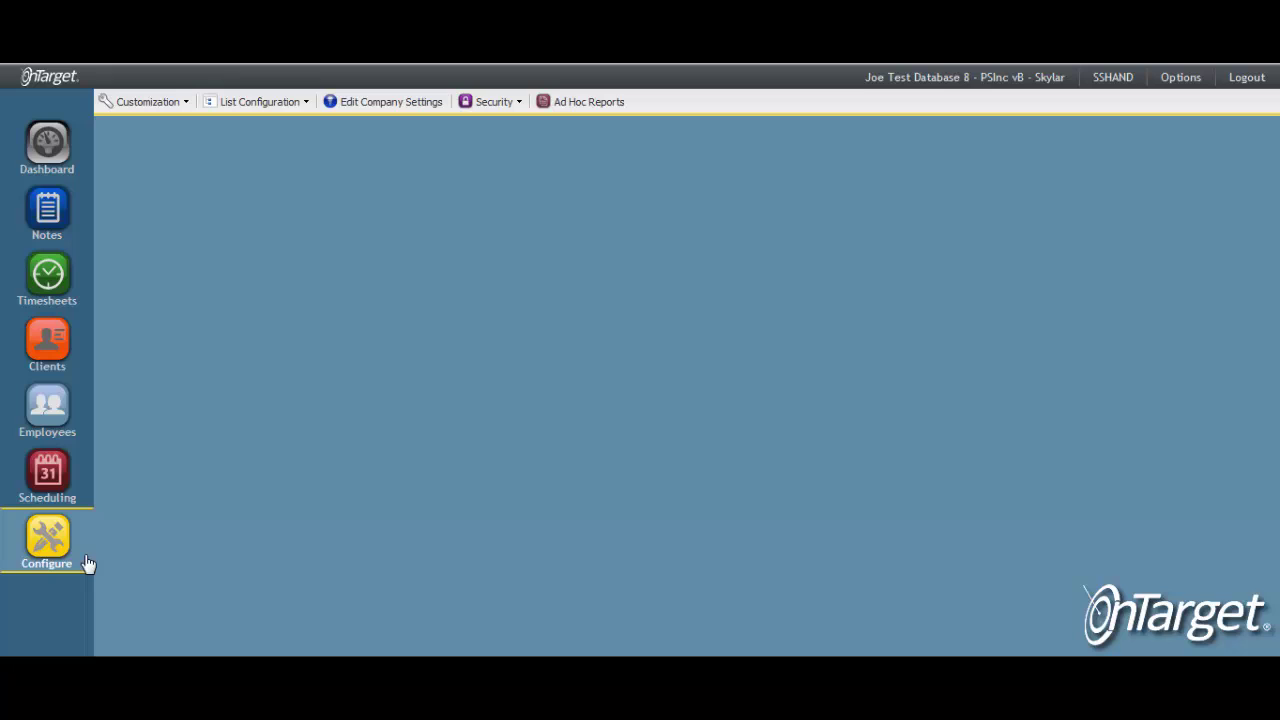
Open the customization options in the Configure area.
{"action": "left_click", "coordinate": [189, 110]}
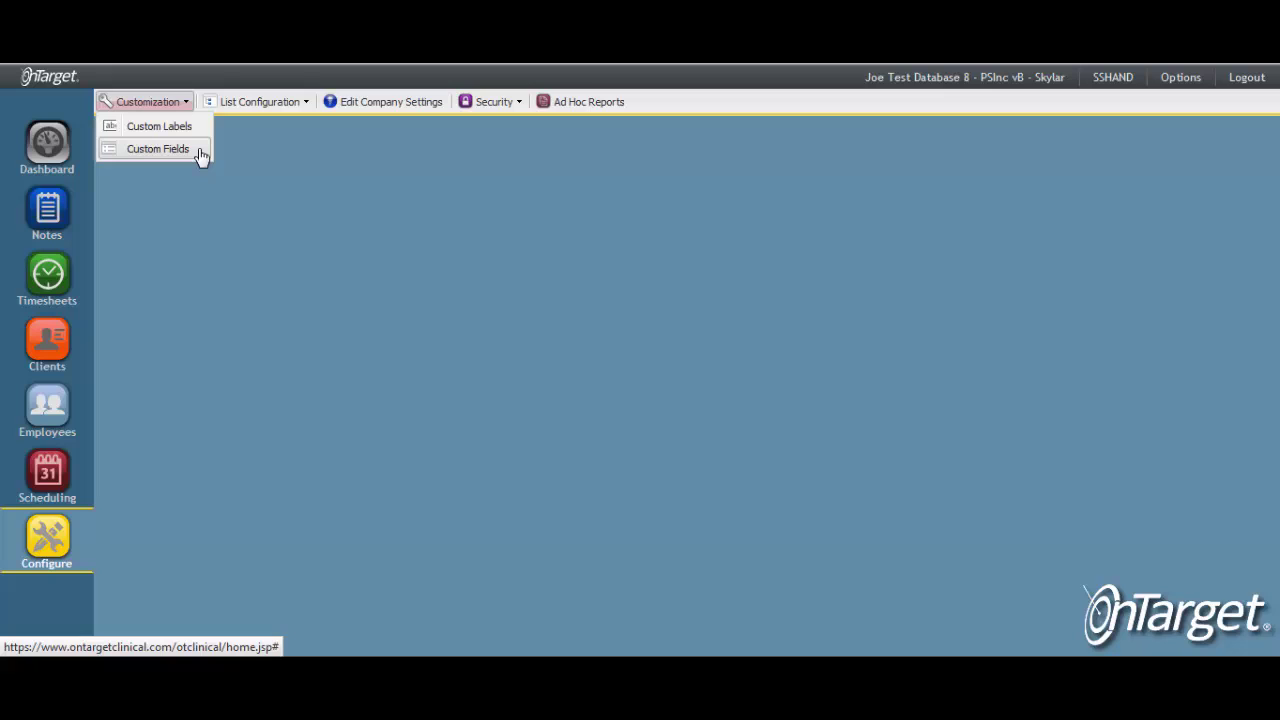
In Custom Fields, add a new custom field with Object Type set to Note.
{"action": "left_click", "coordinate": [200, 155]}
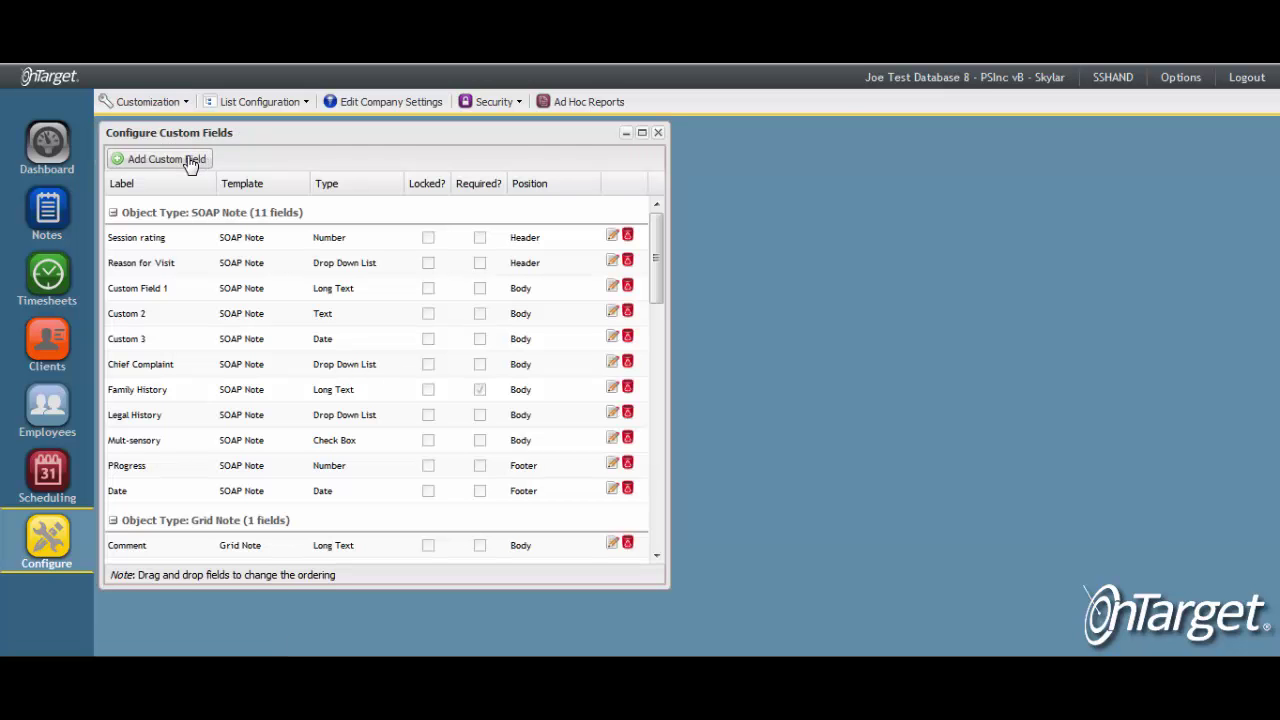
{"action": "left_click", "coordinate": [183, 165]}
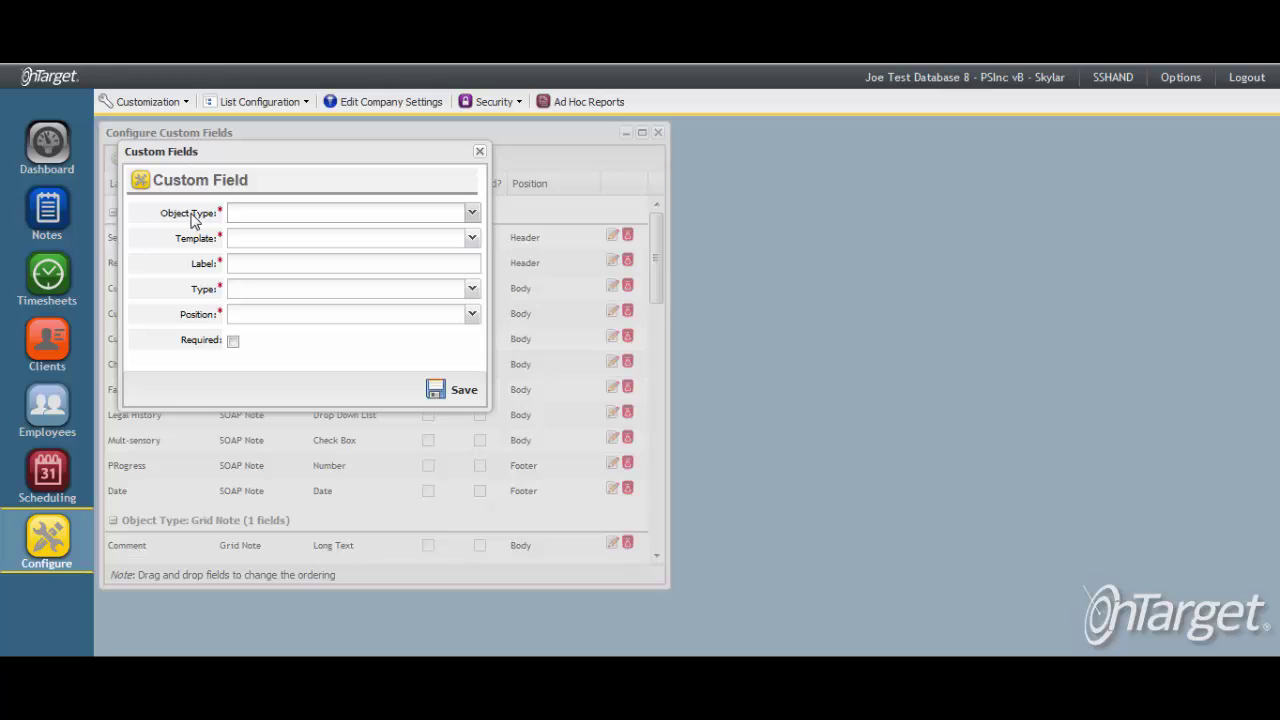
{"action": "left_click", "coordinate": [473, 217]}
{"action": "left_click", "coordinate": [247, 243]}
{"action": "left_click", "coordinate": [473, 242]}
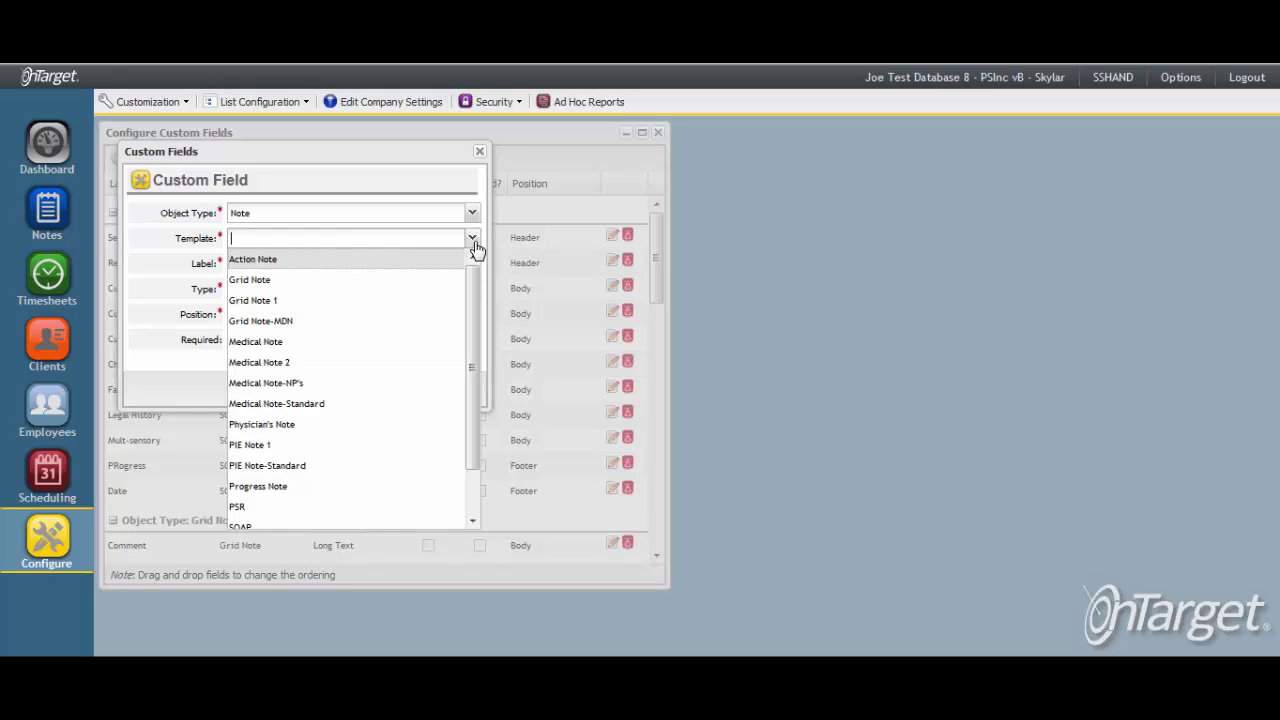
{"action": "left_click", "coordinate": [262, 104]}
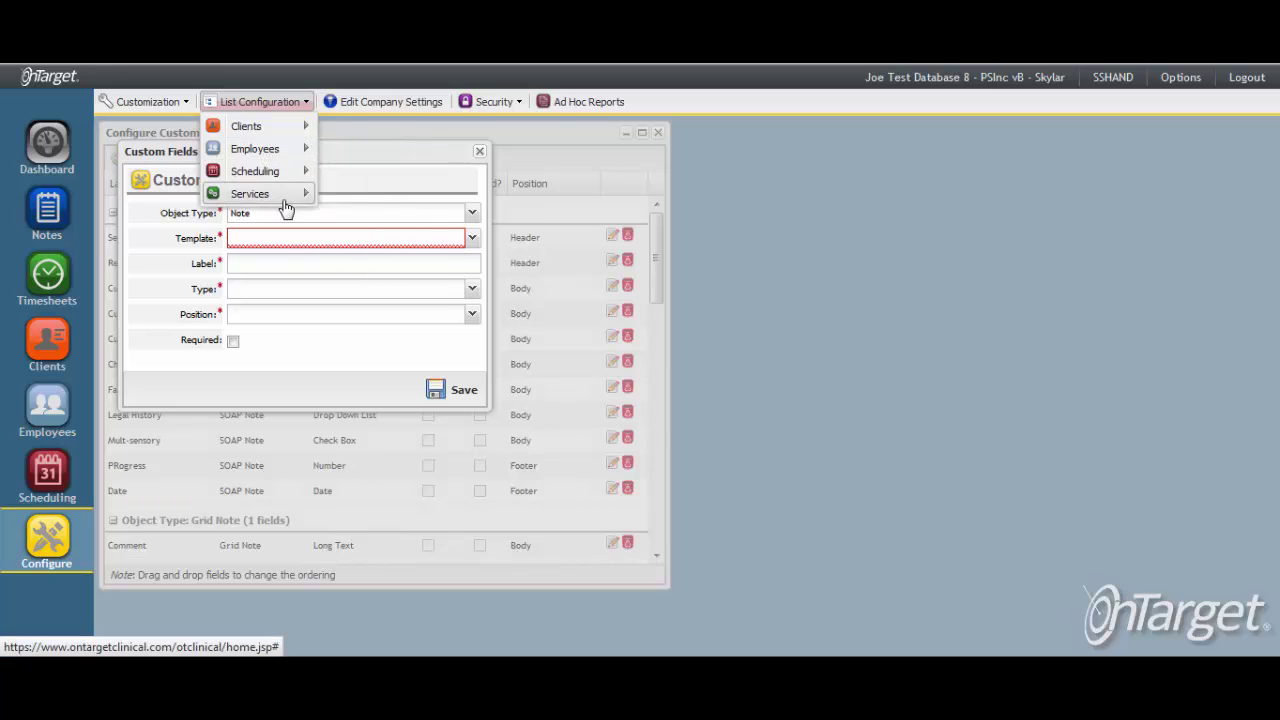
{"action": "mouse_move", "coordinate": [283, 197]}
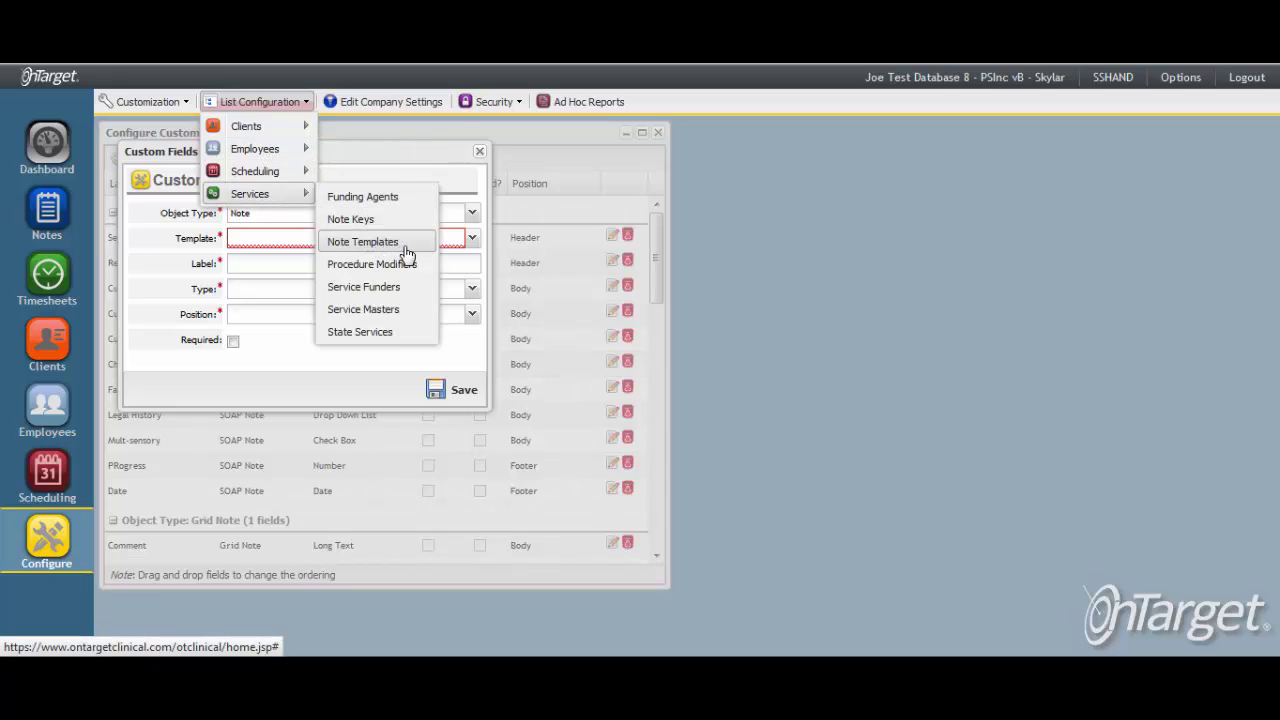
{"action": "left_click", "coordinate": [476, 240]}
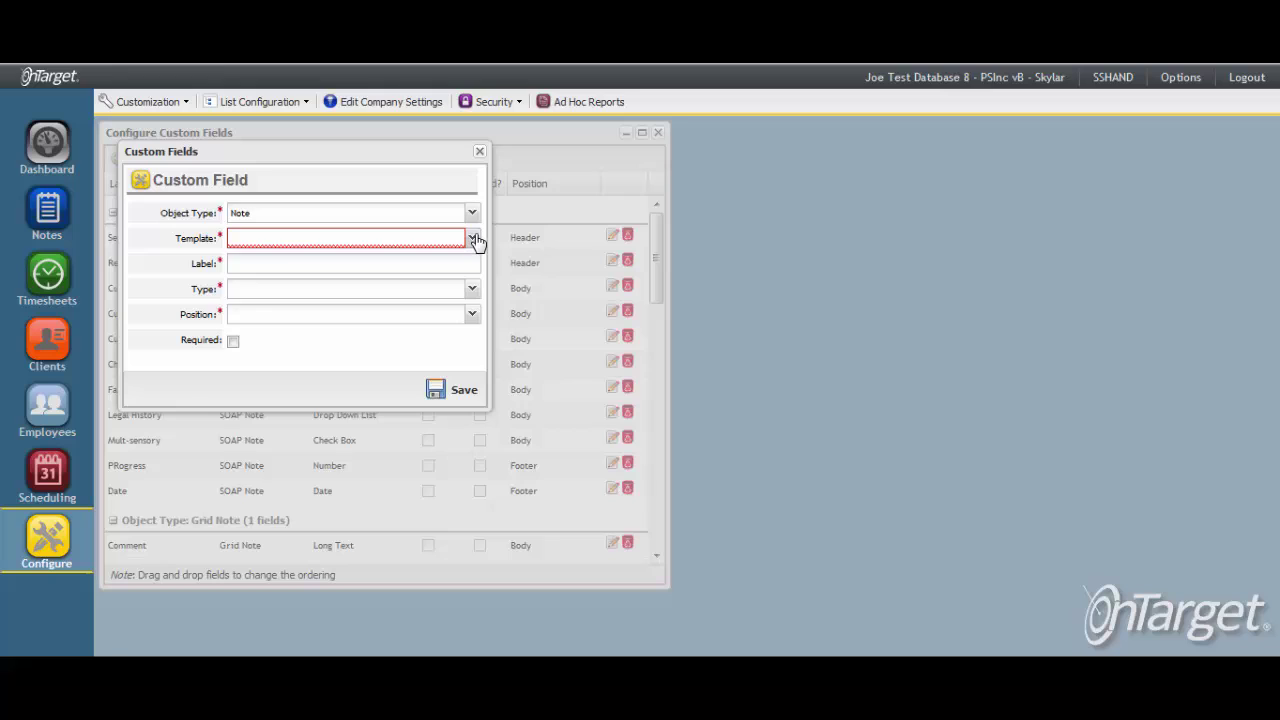
{"action": "left_click", "coordinate": [474, 239]}
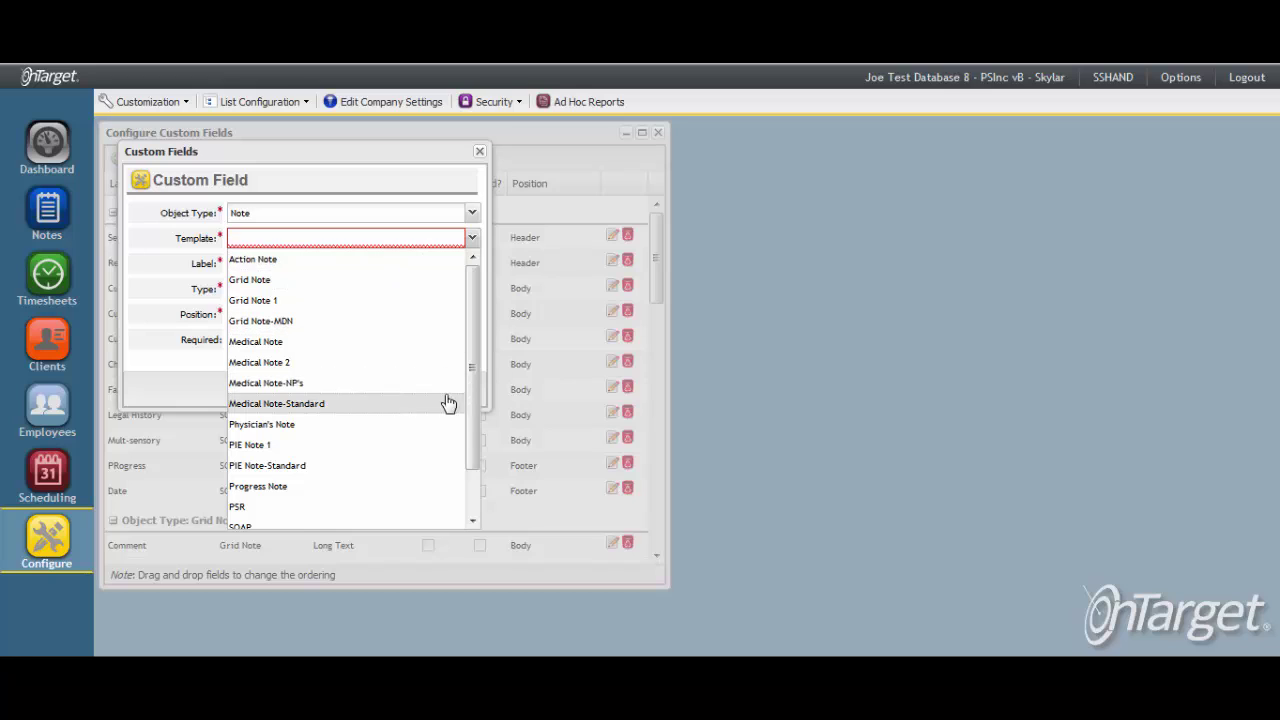
{"action": "left_click_drag", "start_coordinate": [469, 420], "coordinate": [469, 457]}
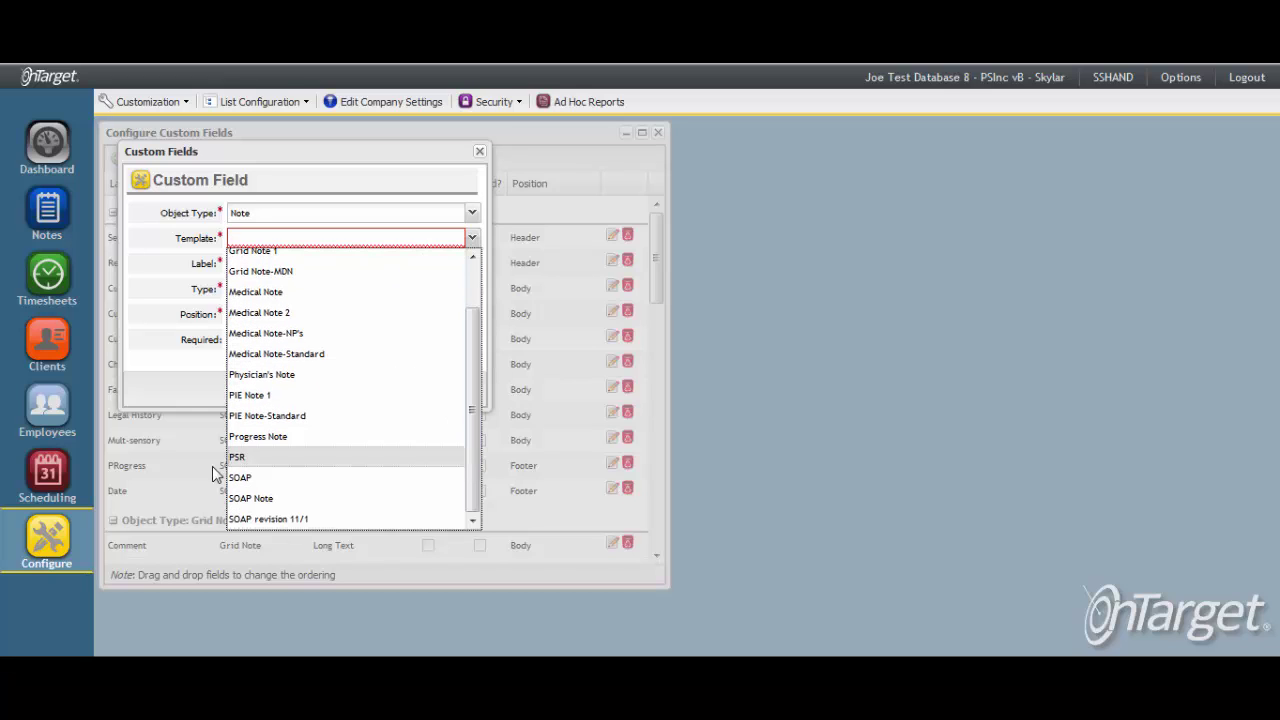
Choose SOAP Note as the field's template and dismiss the example note overlay.
{"action": "left_click", "coordinate": [255, 500]}
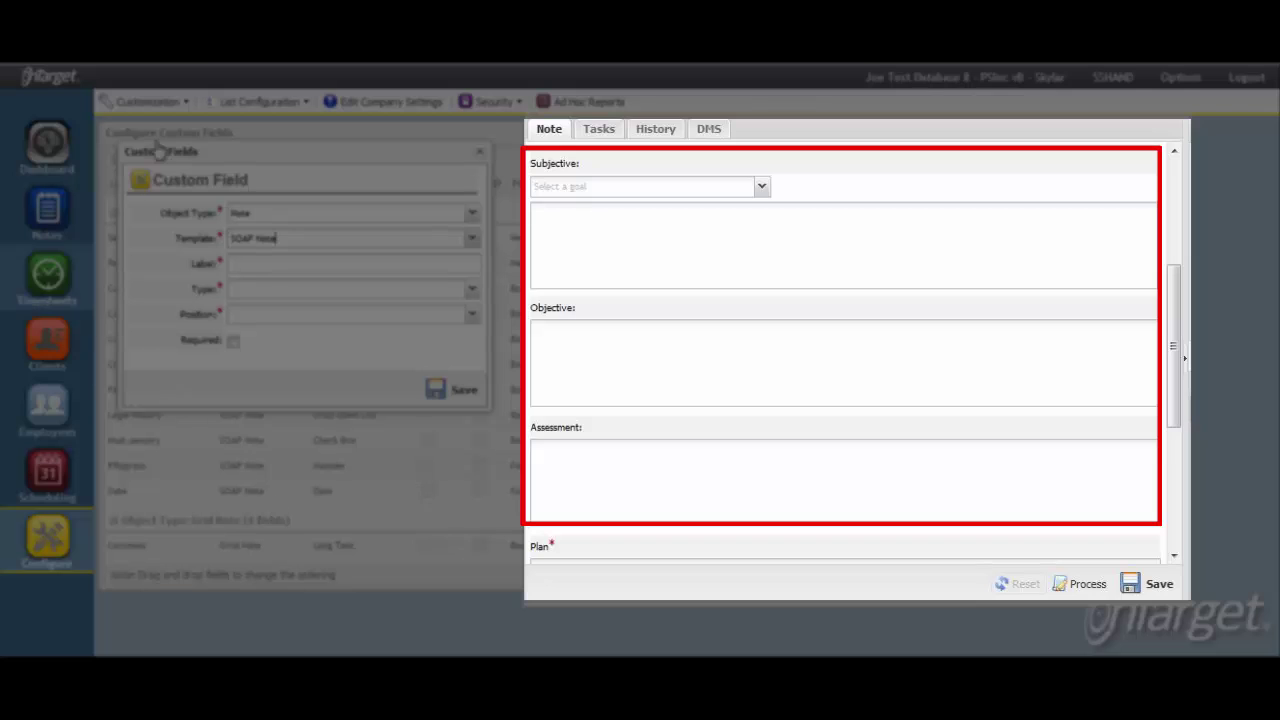
{"action": "left_click", "coordinate": [184, 104]}
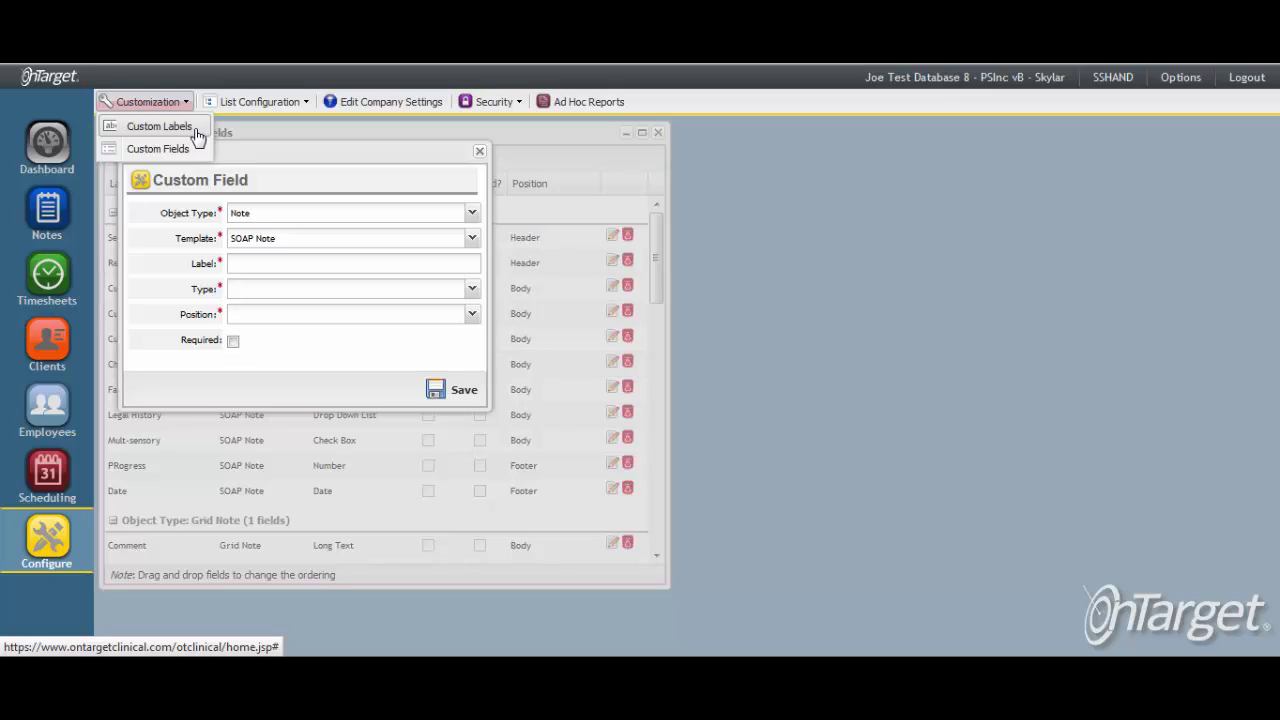
Enter 'Plan' as the new field's label.
{"action": "left_click", "coordinate": [273, 264]}
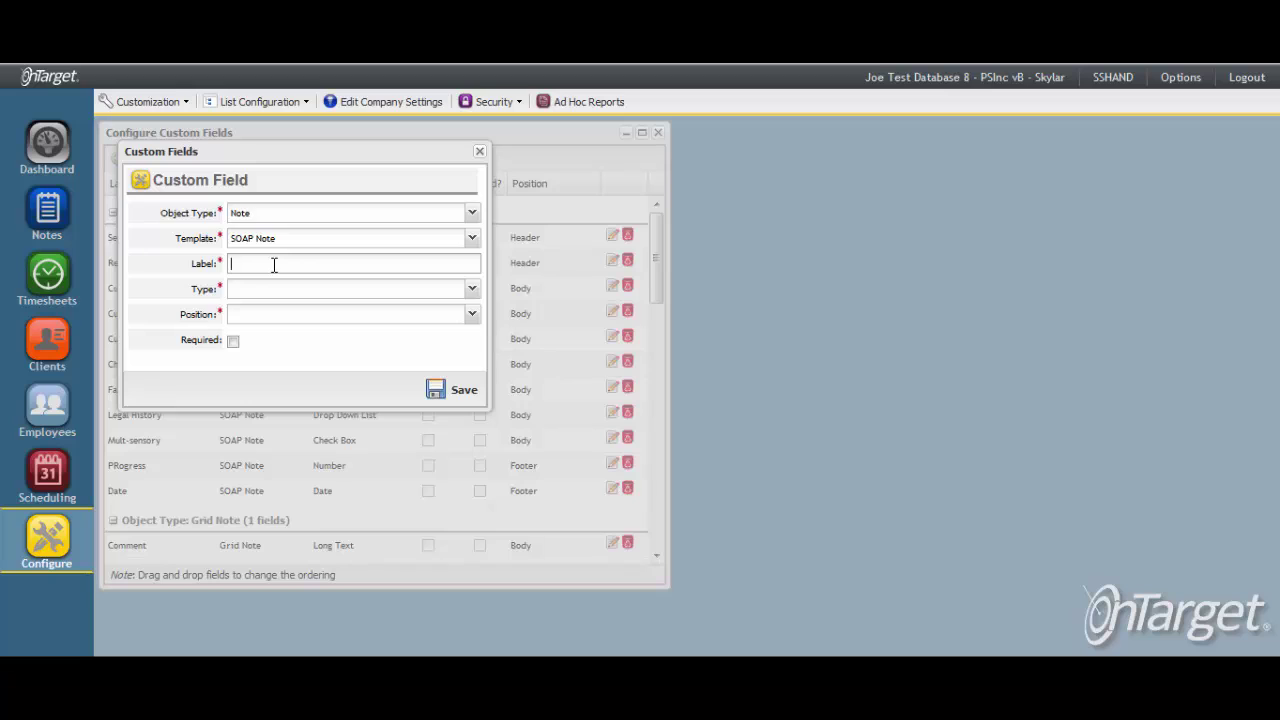
{"action": "type", "text": "Plan"}
{"action": "left_click", "coordinate": [474, 291]}
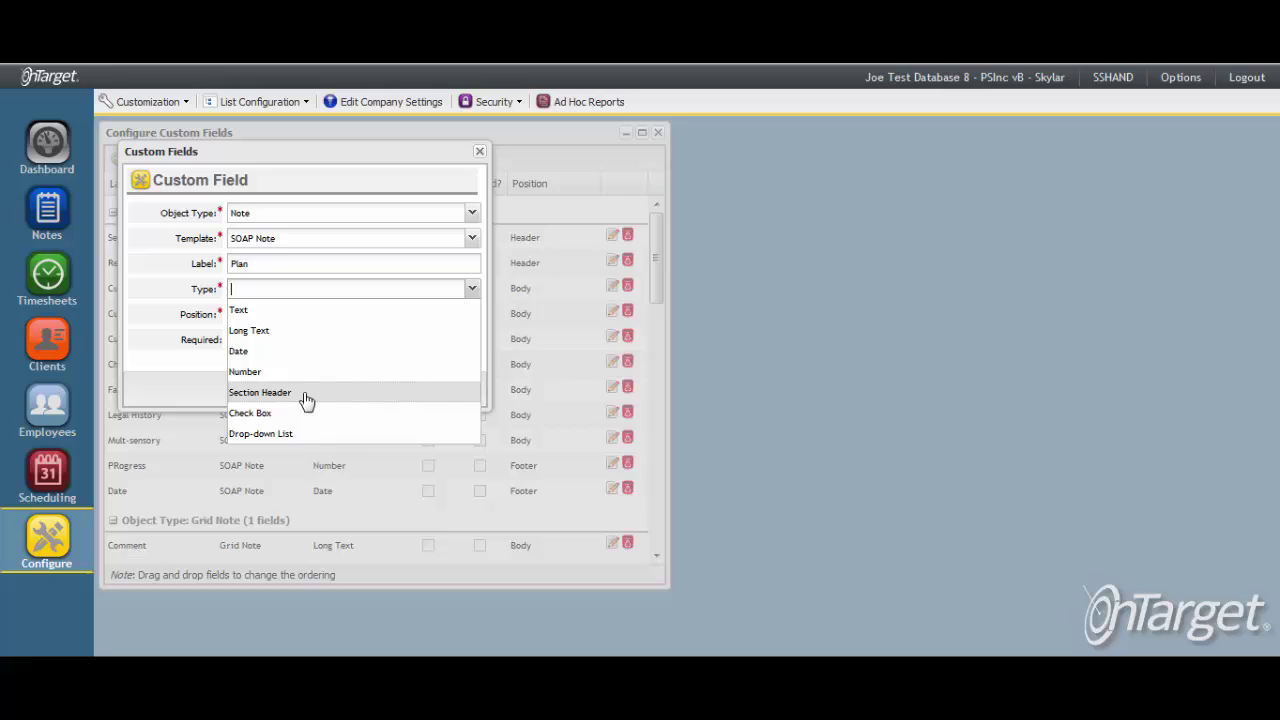
Set the Plan field to Long Text type in the Body position and mark it Required.
{"action": "left_click", "coordinate": [287, 332]}
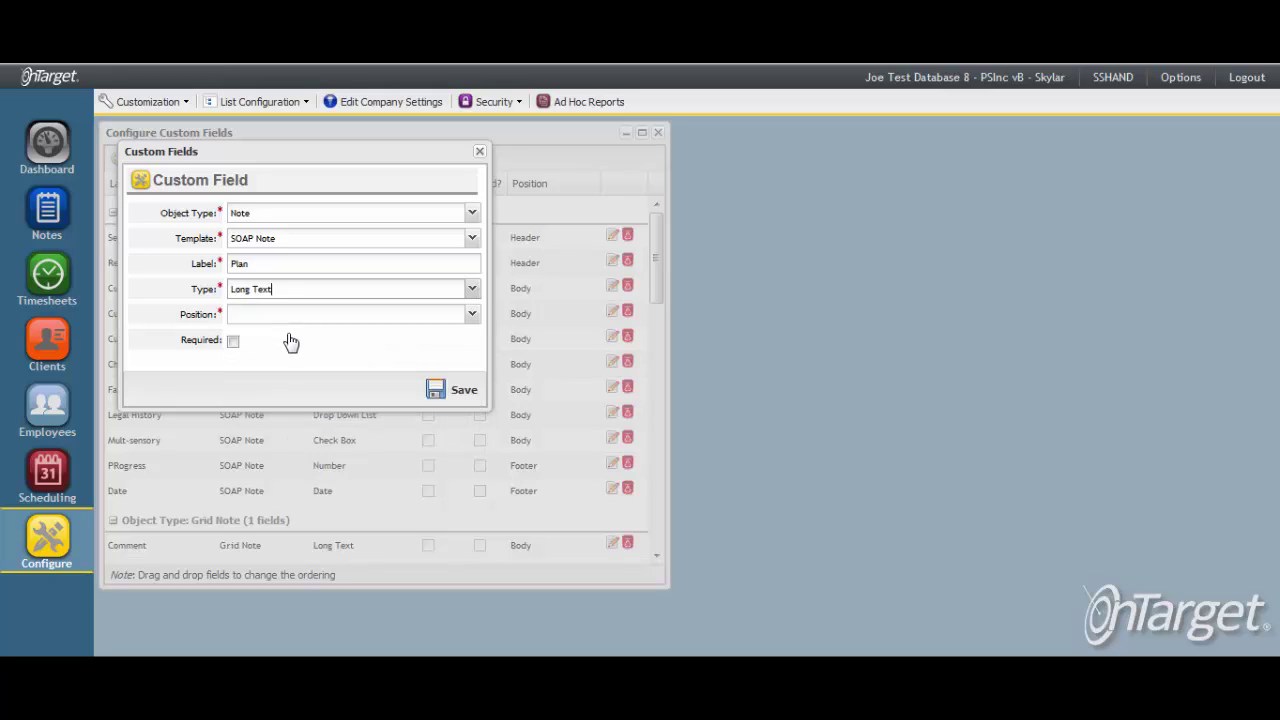
{"action": "left_click", "coordinate": [472, 316]}
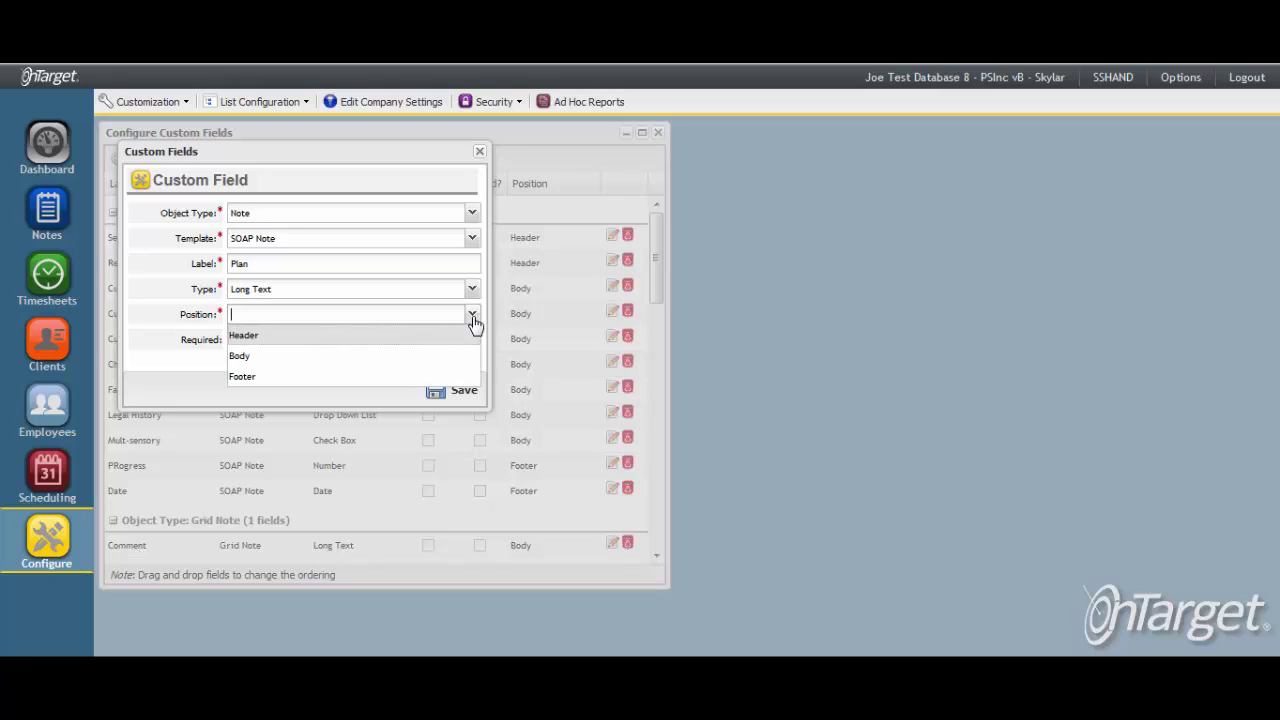
{"action": "left_click", "coordinate": [402, 356]}
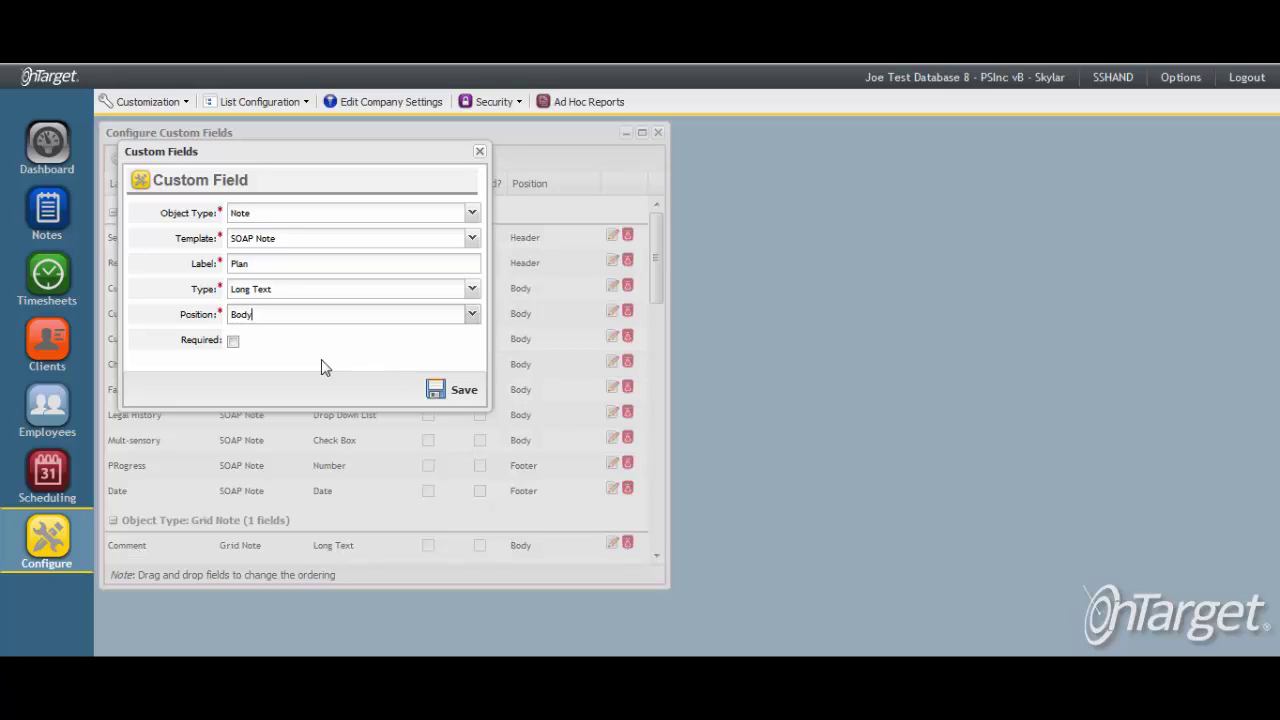
{"action": "left_click", "coordinate": [233, 343]}
Save the Plan field and drag it up to sit below Custom 3 in the list.
{"action": "left_click", "coordinate": [463, 389]}
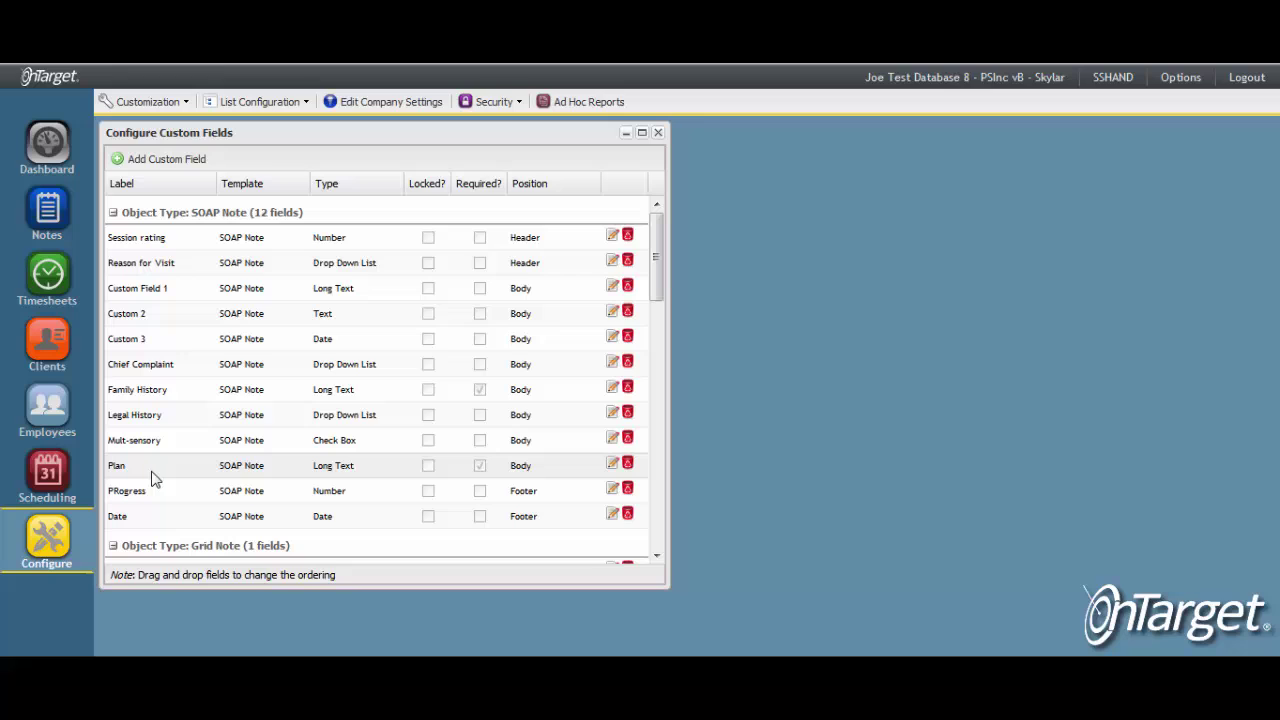
{"action": "left_click_drag", "start_coordinate": [152, 476], "coordinate": [148, 364]}
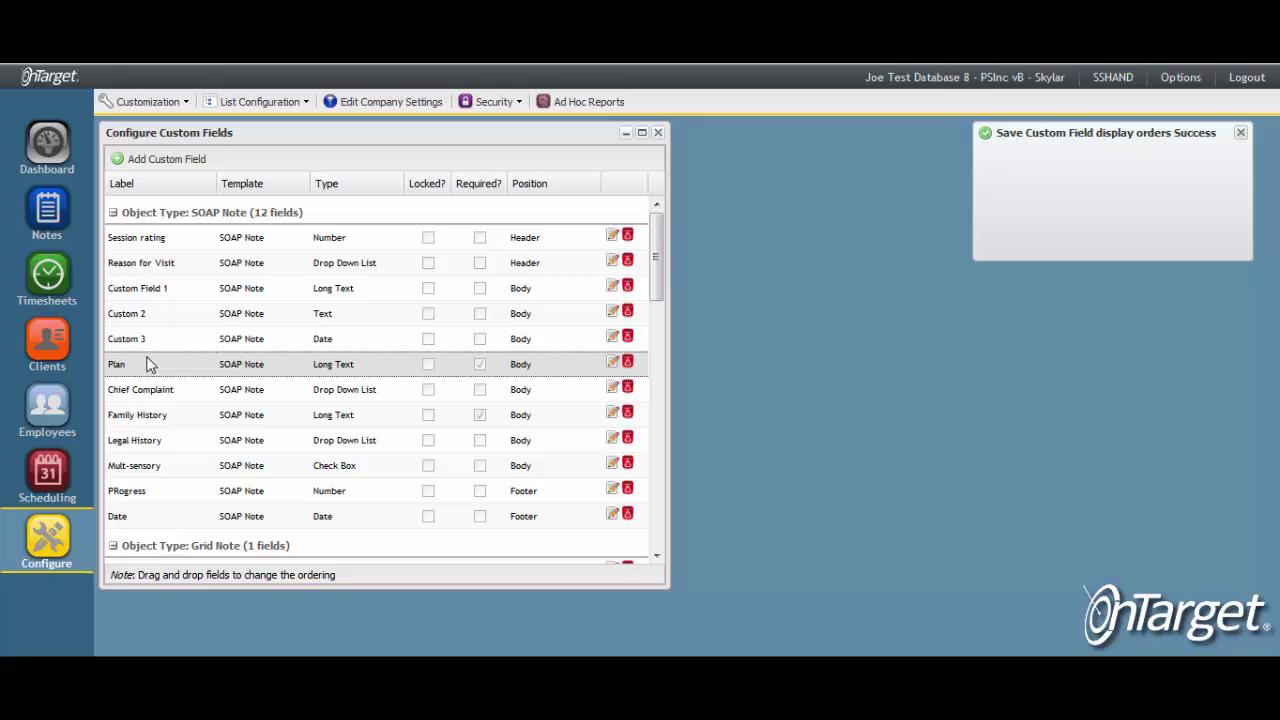
{"action": "left_click", "coordinate": [184, 166]}
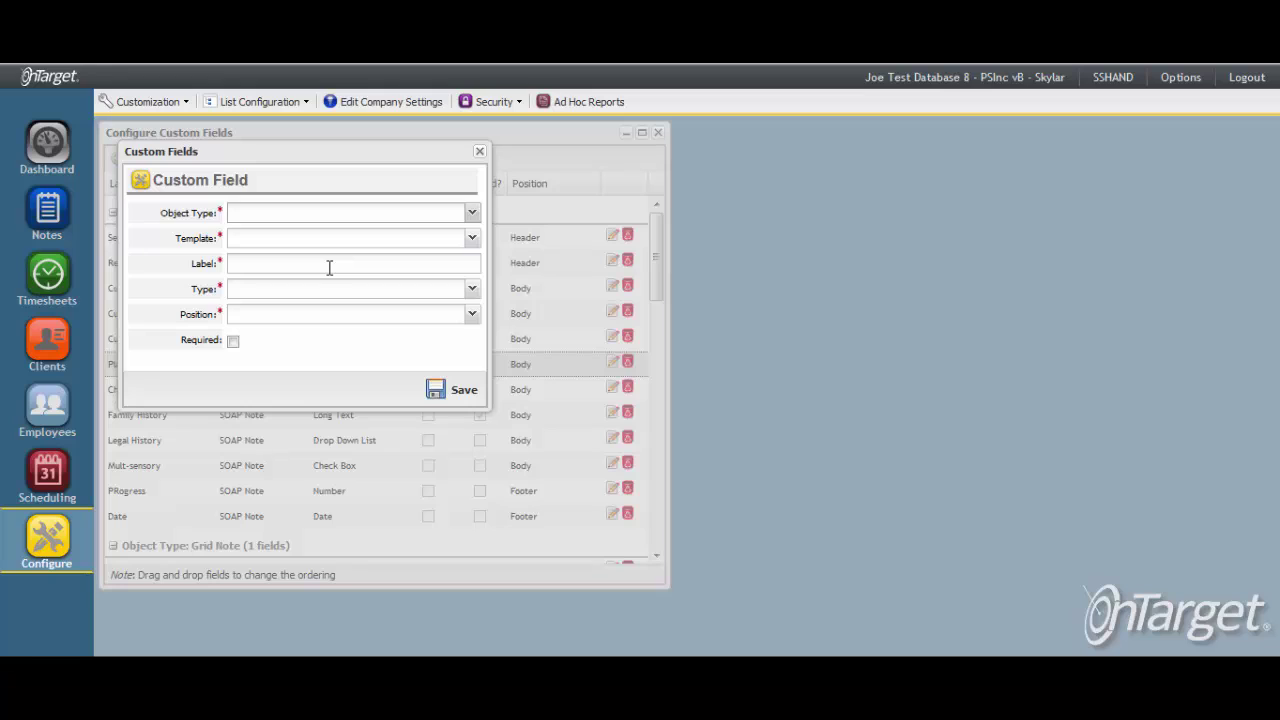
{"action": "left_click", "coordinate": [480, 152]}
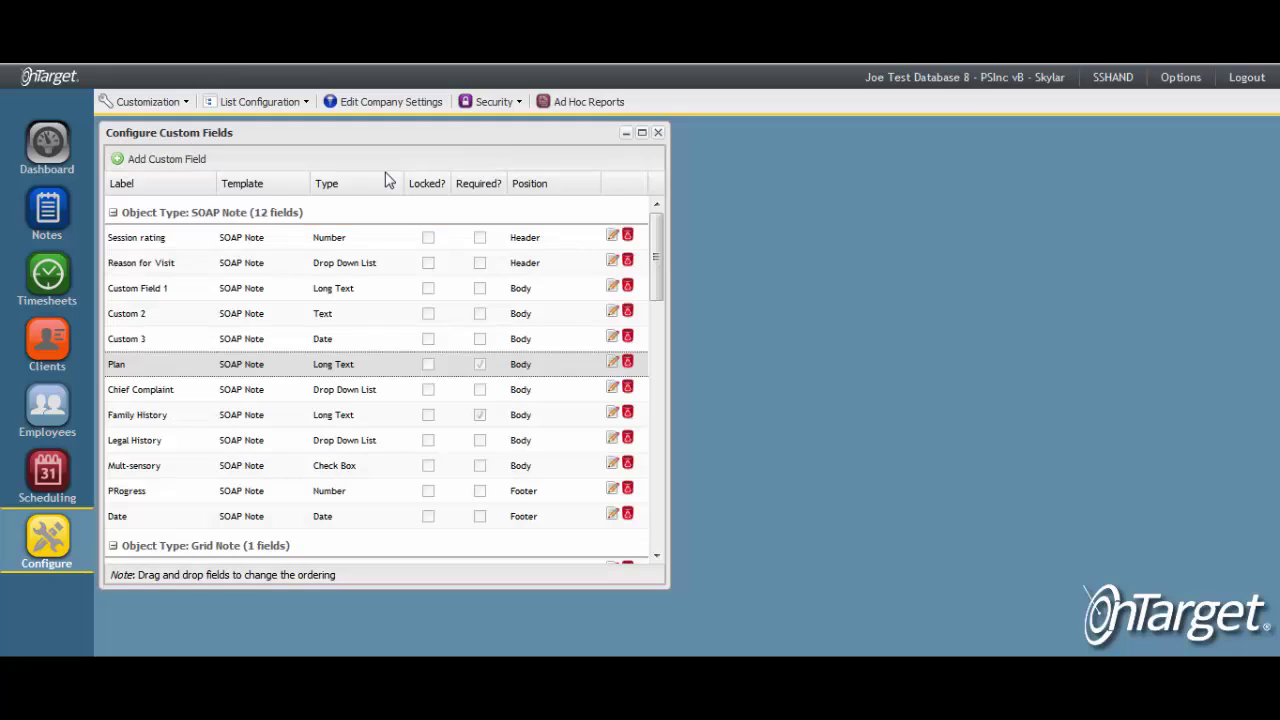
Add a note in Notes for a chosen client, service date 01/06/2015, with the CFA service.
{"action": "left_click", "coordinate": [58, 220]}
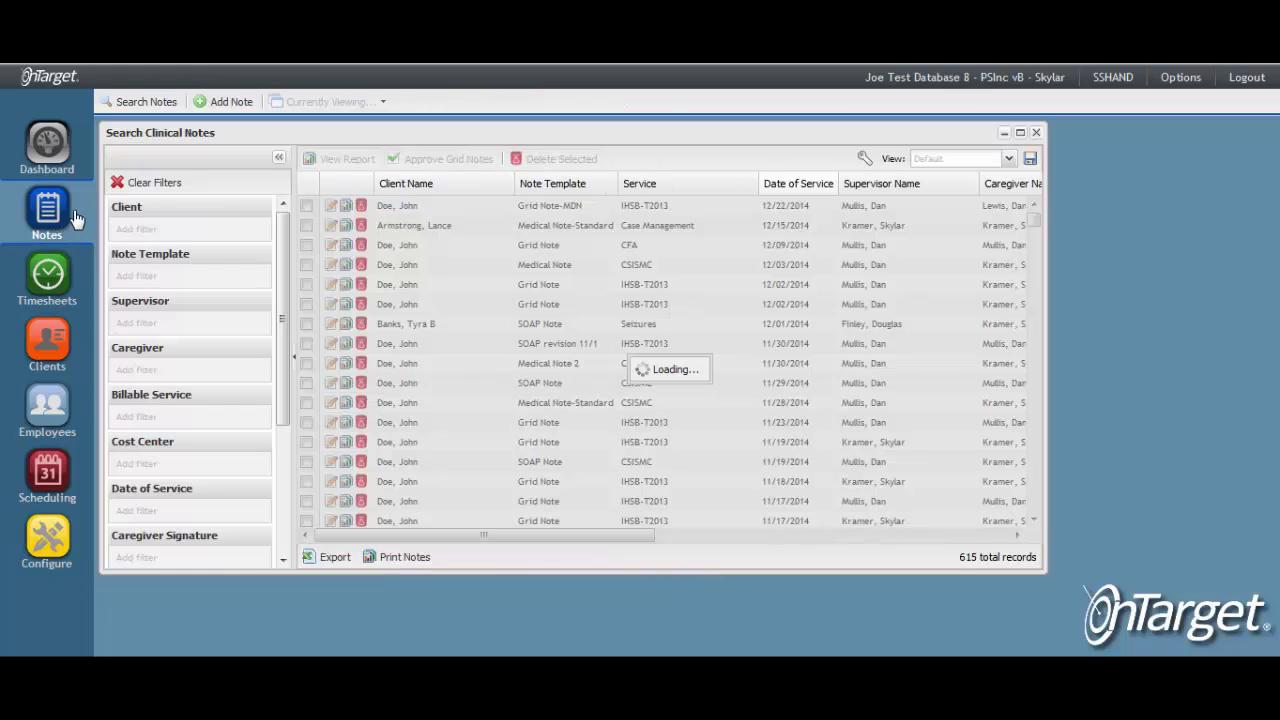
{"action": "left_click", "coordinate": [232, 103]}
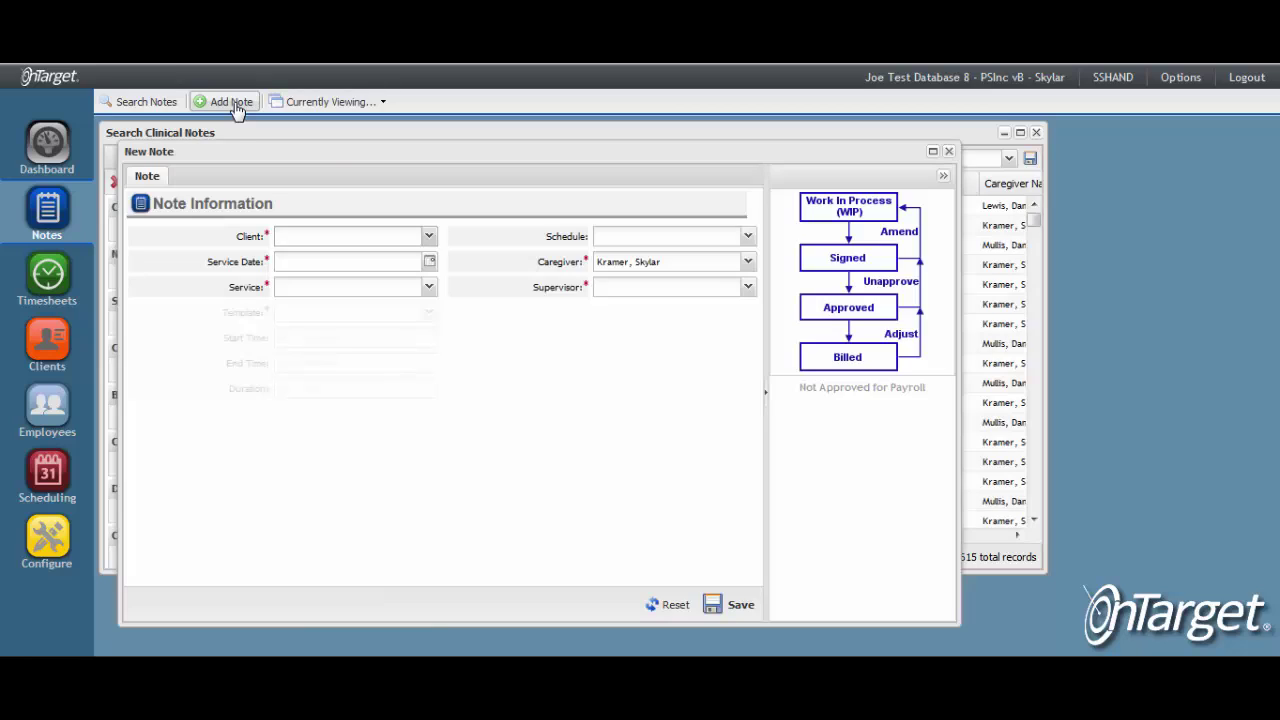
{"action": "left_click", "coordinate": [428, 236]}
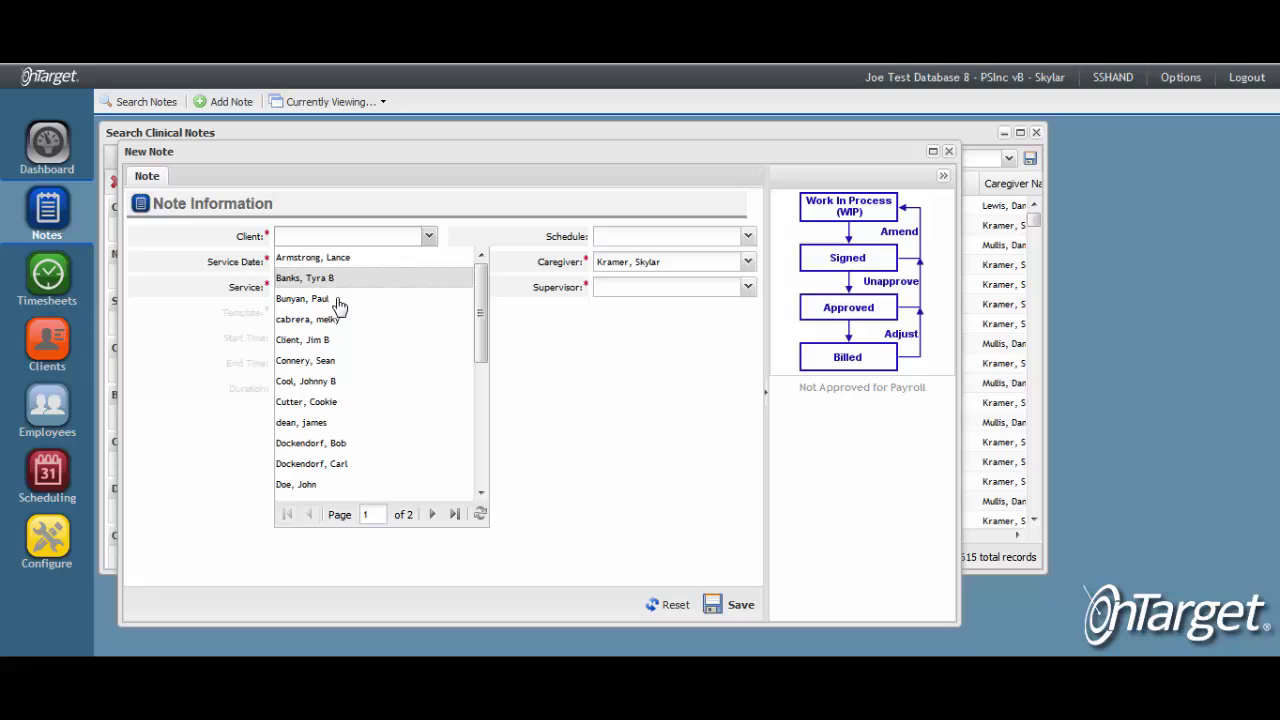
{"action": "left_click", "coordinate": [314, 487]}
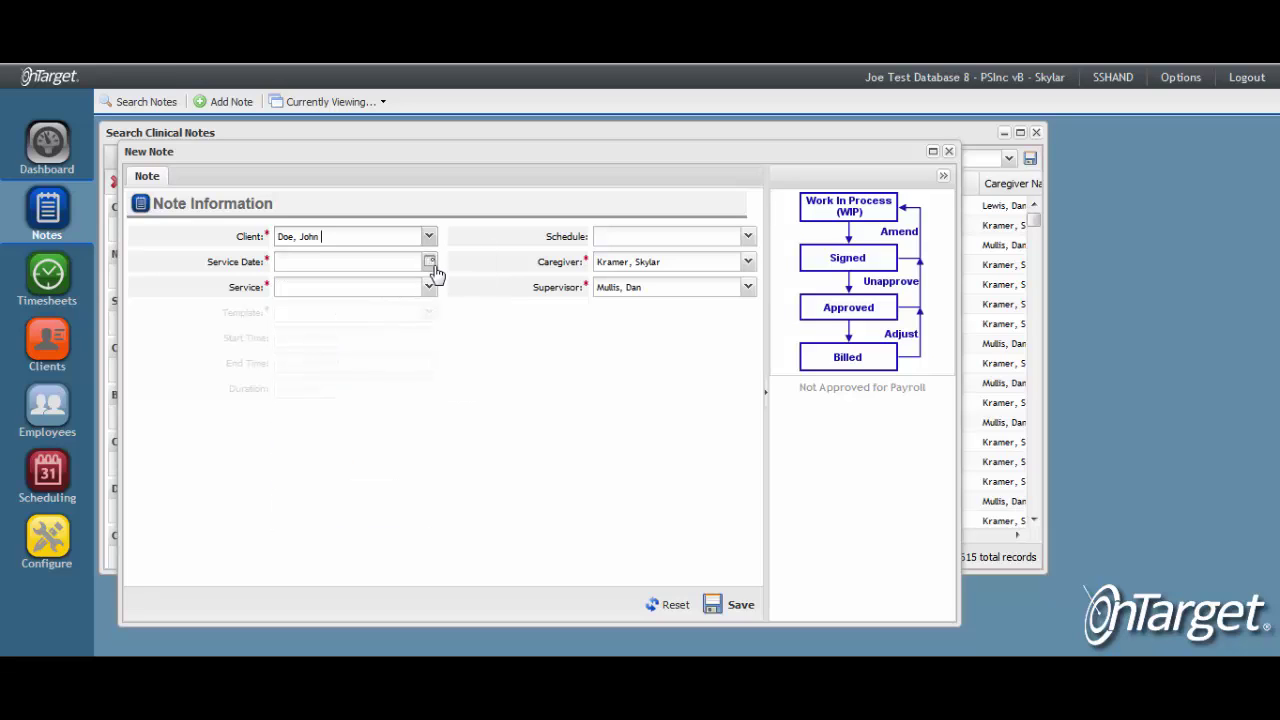
{"action": "left_click", "coordinate": [429, 262]}
{"action": "left_click", "coordinate": [340, 345]}
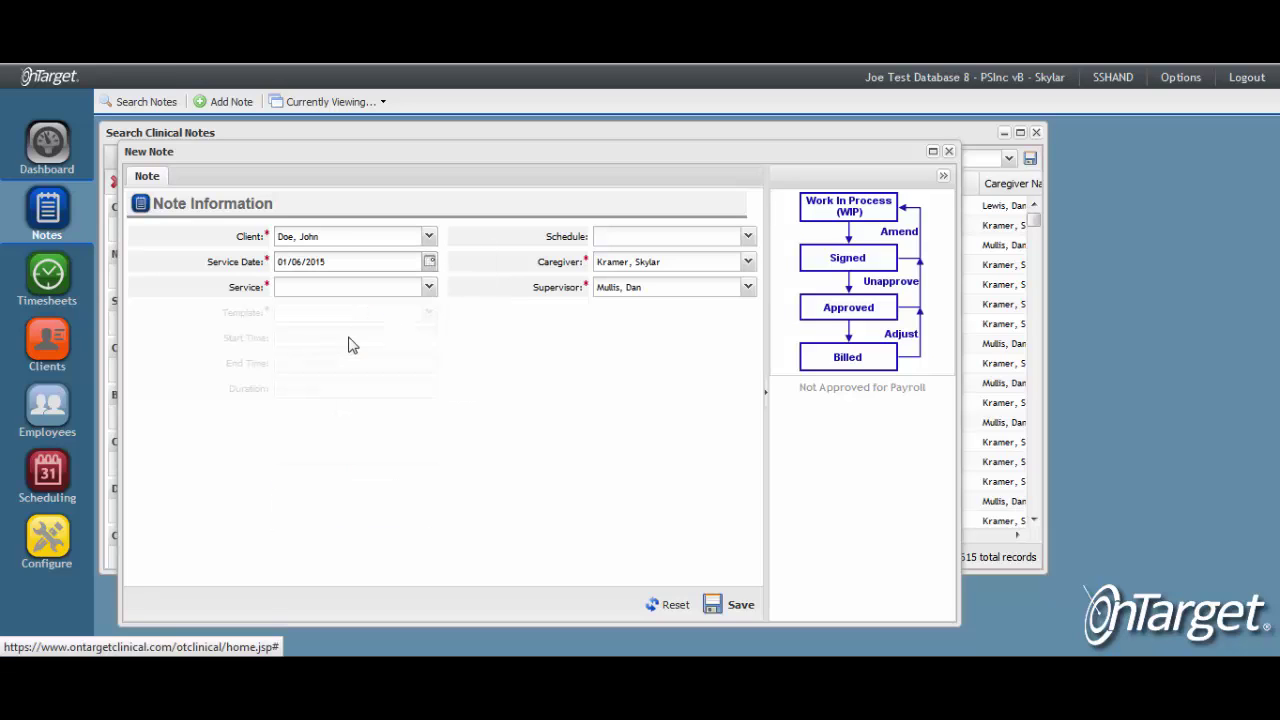
{"action": "left_click", "coordinate": [428, 288]}
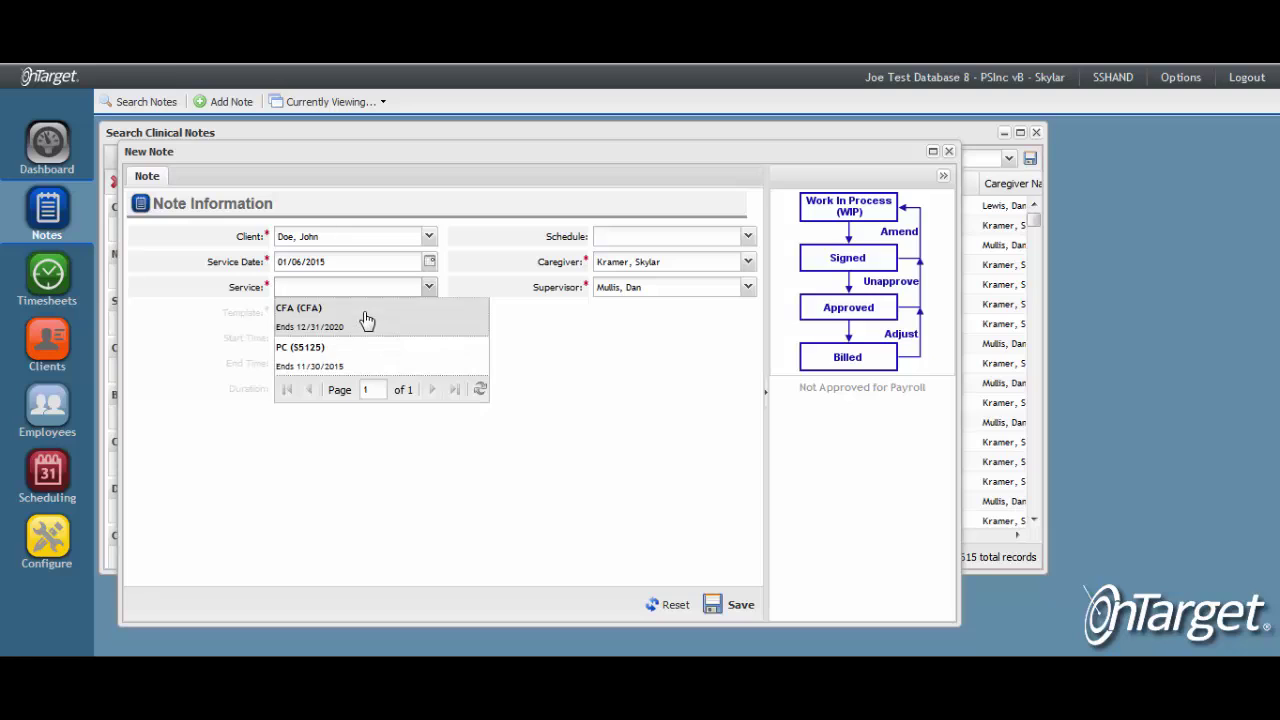
{"action": "left_click", "coordinate": [405, 318]}
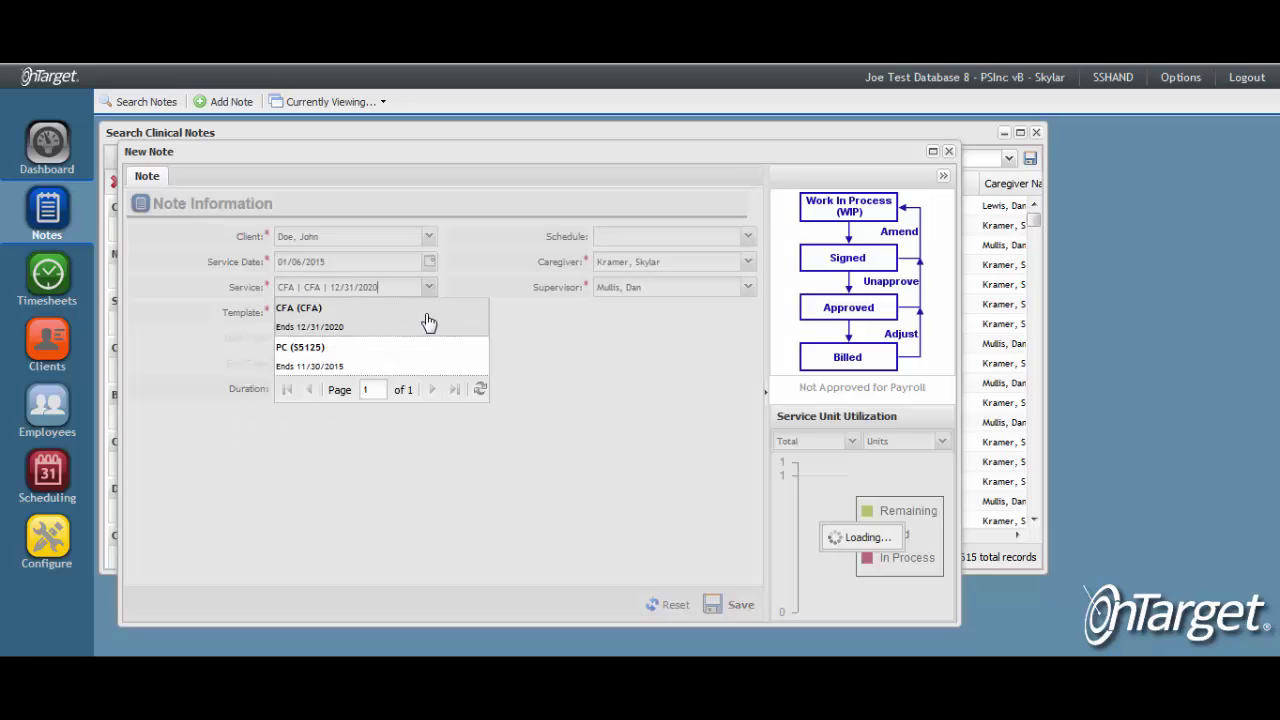